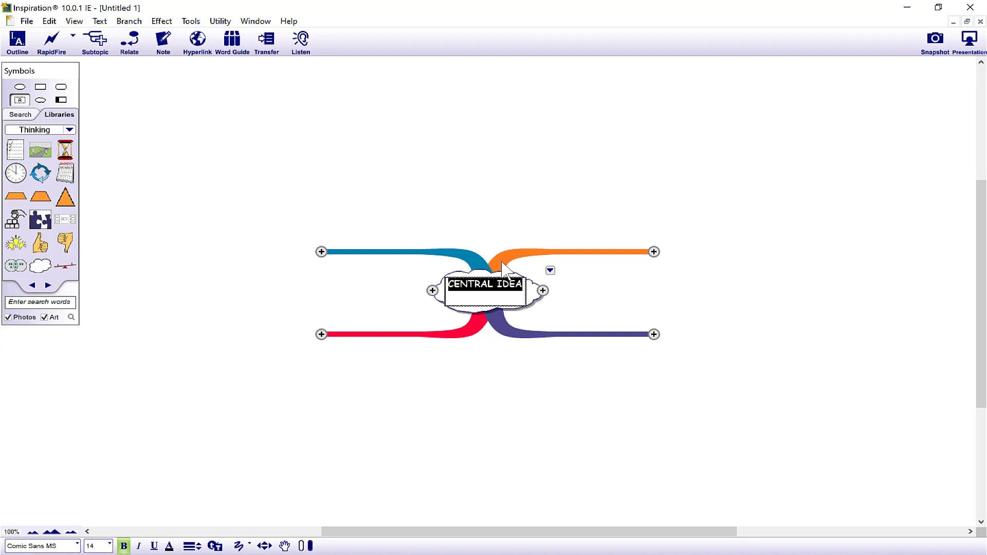
Name the central topic 'Zoological', then select the lower-right branch
text(Zoological)
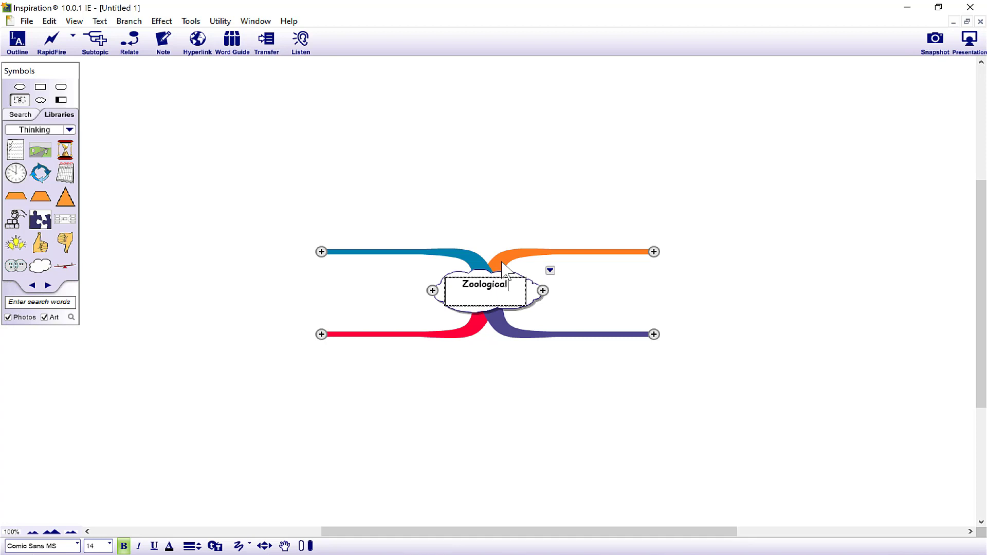
click(578, 296)
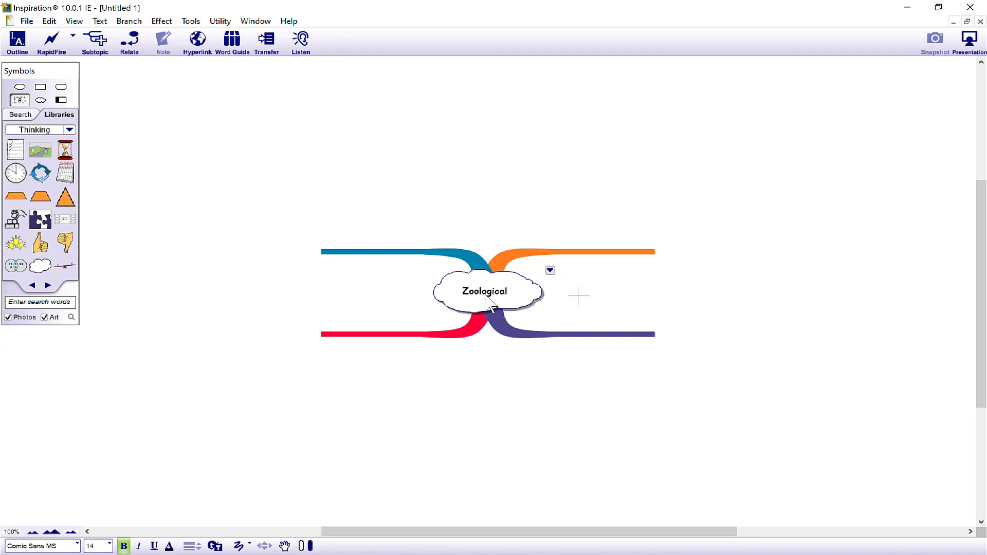
key(Tab)
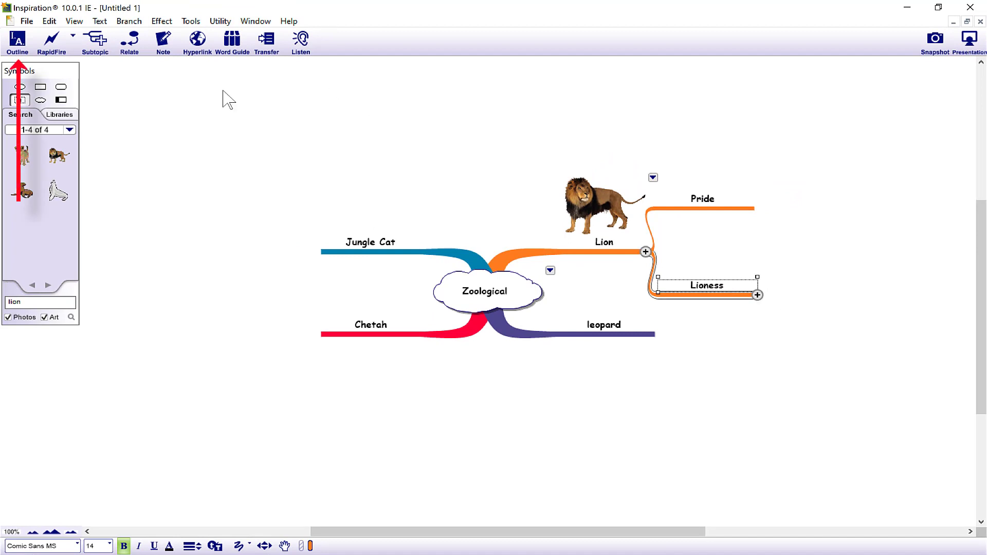
click(17, 42)
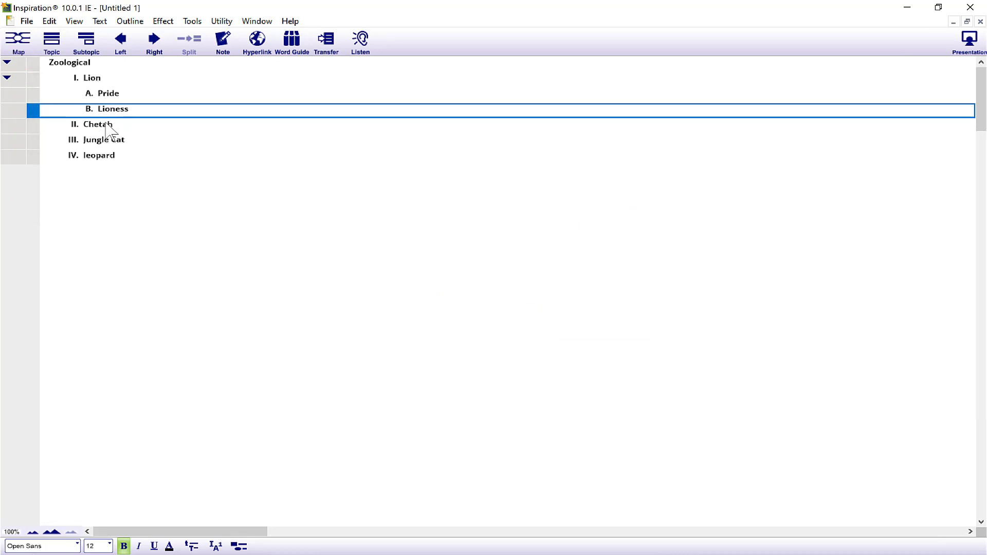
click(21, 41)
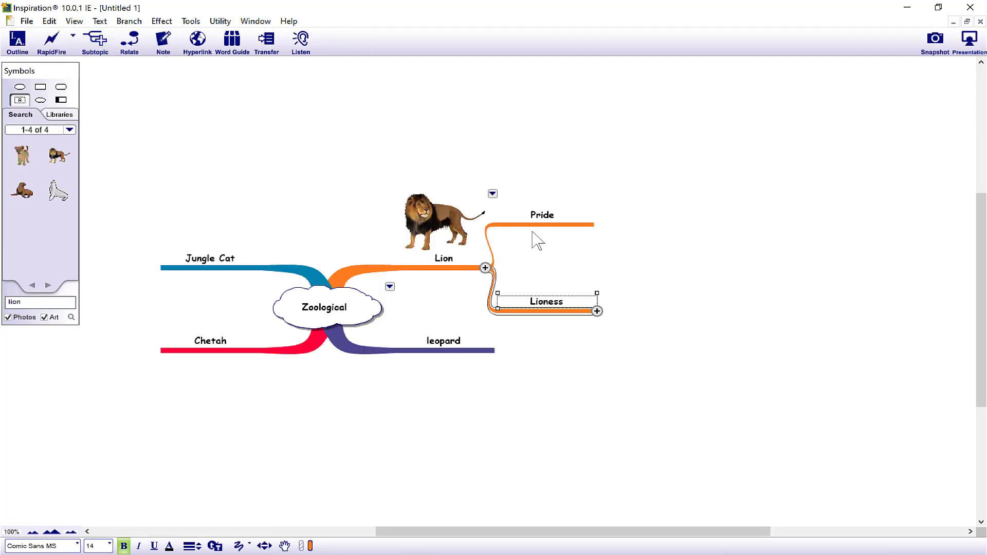
Add a 'Feeding' subtopic under Lion, above Pride, with Pride moved down toward Lioness
drag(537, 240, 497, 272)
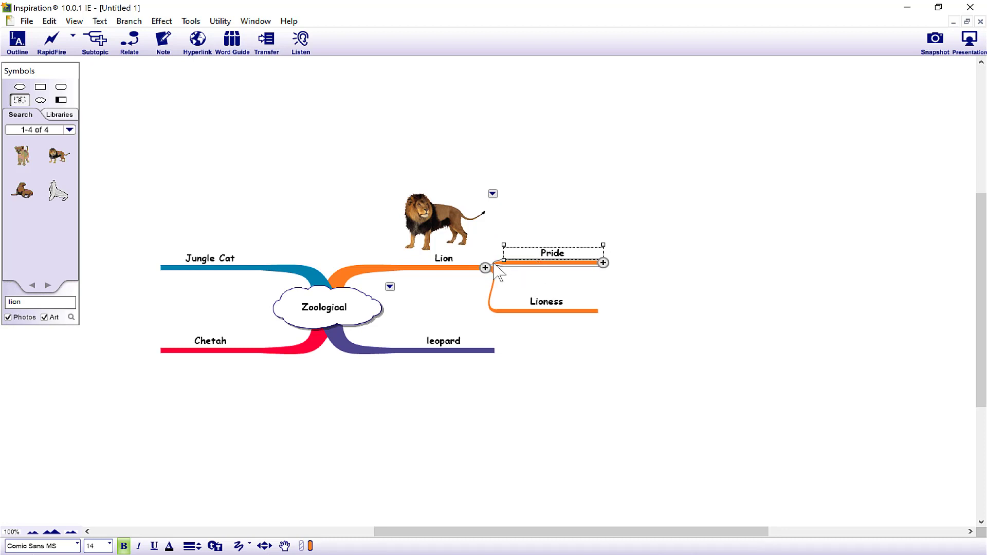
click(485, 268)
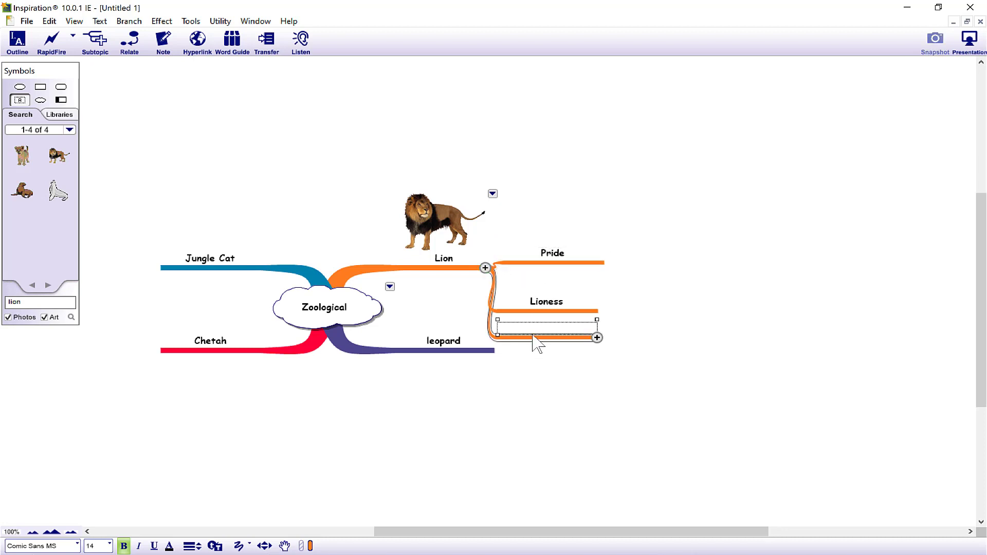
drag(532, 335, 529, 218)
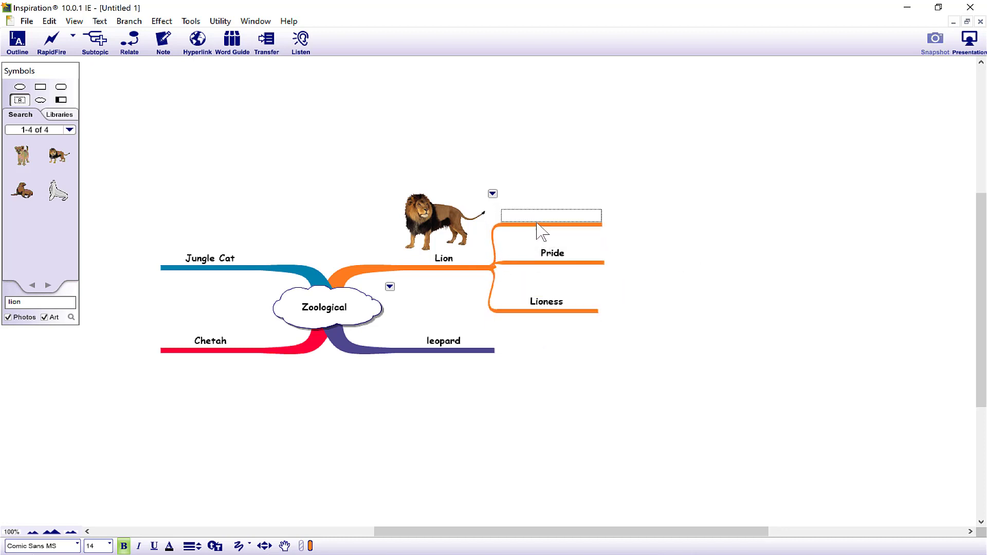
text(Feed)
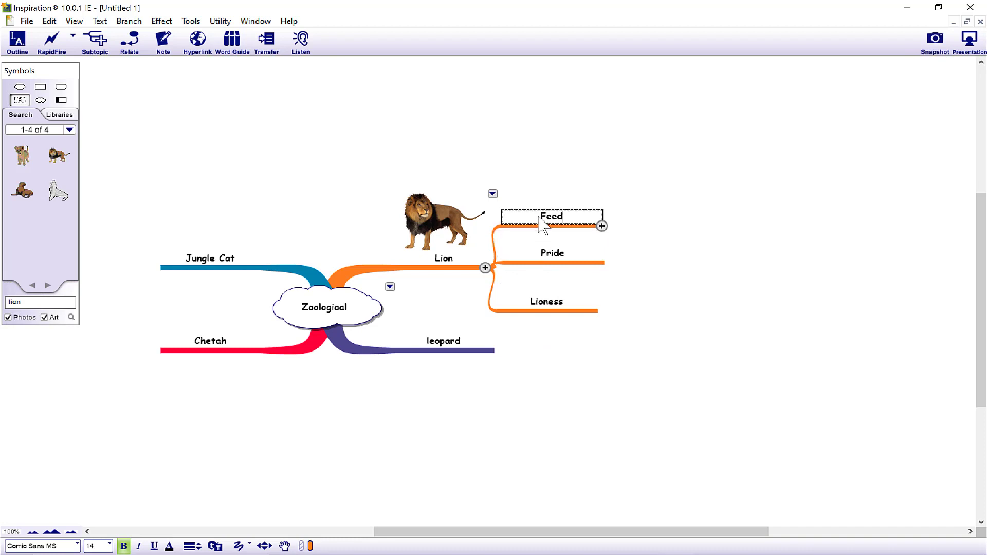
text(ing)
click(624, 237)
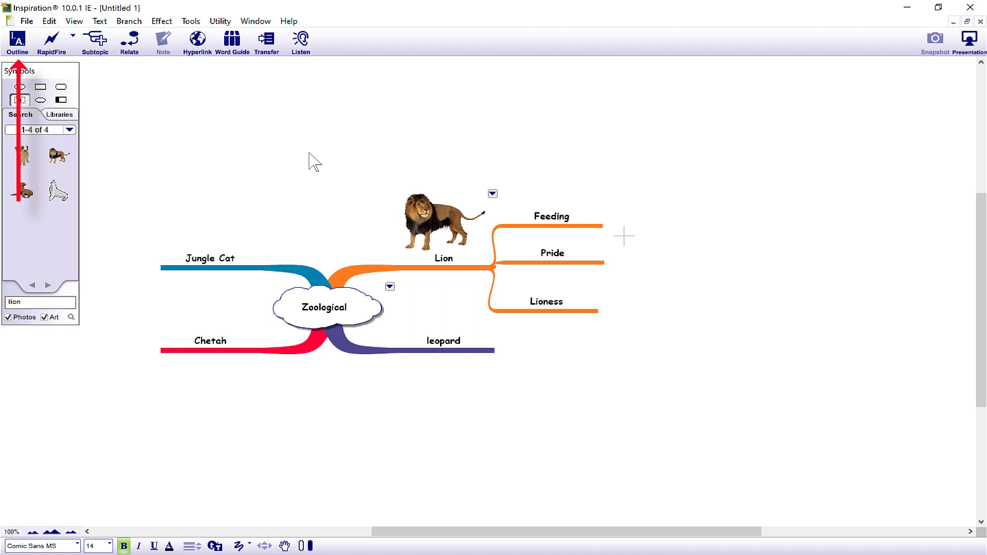
In Outline view, move Feeding to item A under Lion, then return to Map view
click(17, 41)
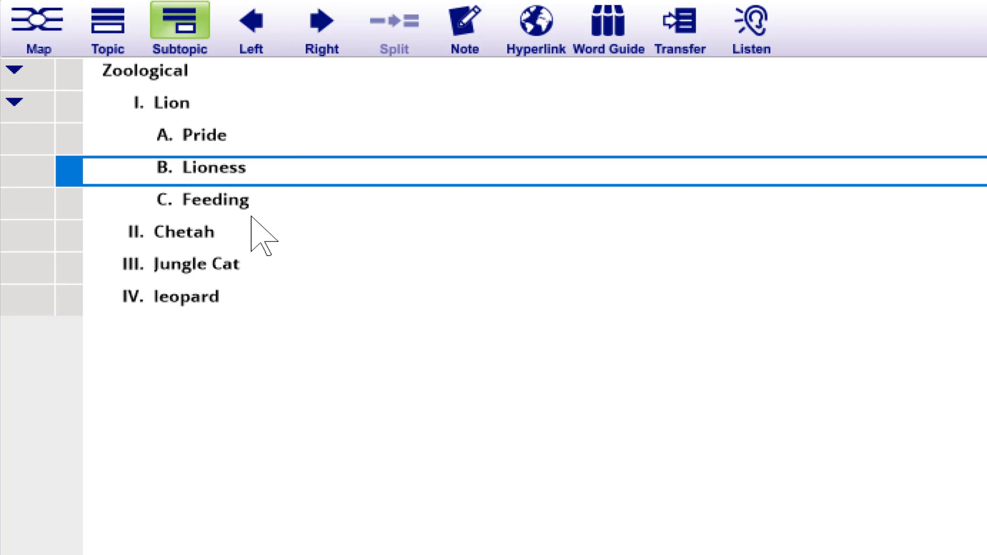
click(193, 200)
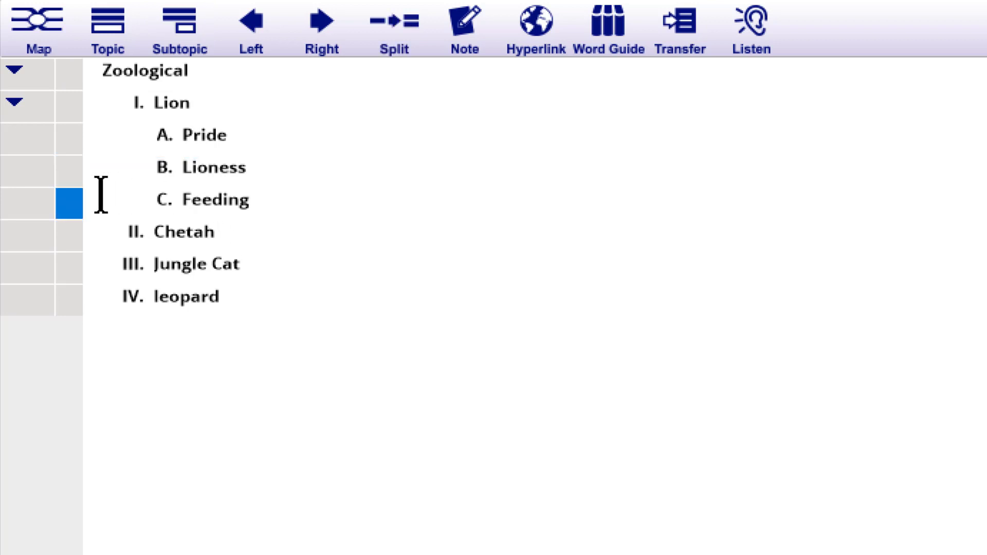
click(72, 203)
drag(72, 188, 77, 134)
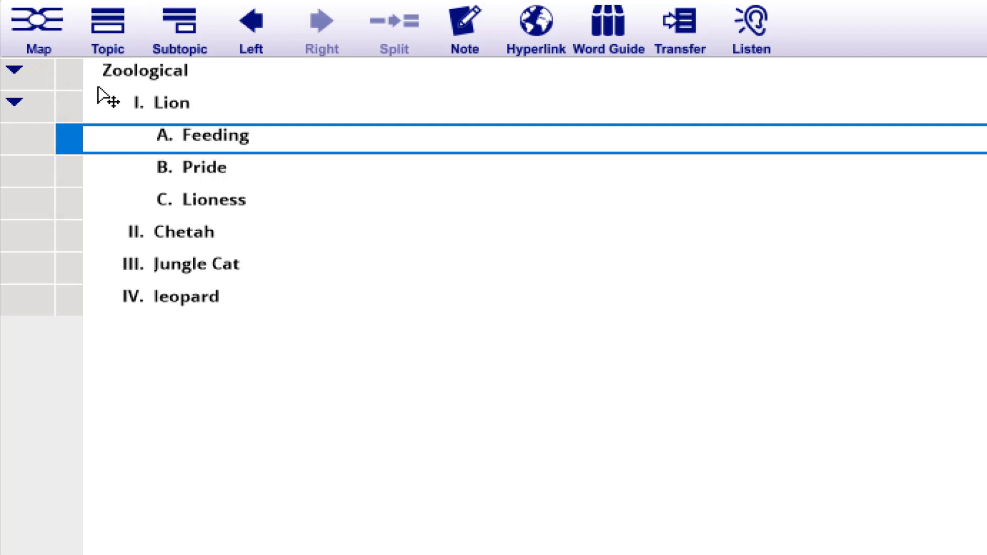
click(41, 36)
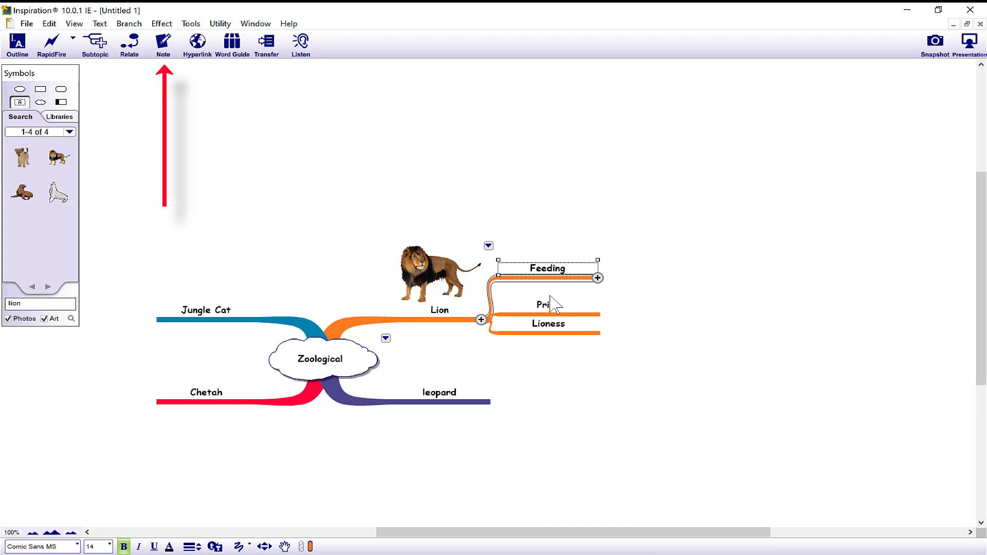
Give Feeding a note reading 'Meat eater' and shift it up-right, clear of Pride and Lioness
click(165, 41)
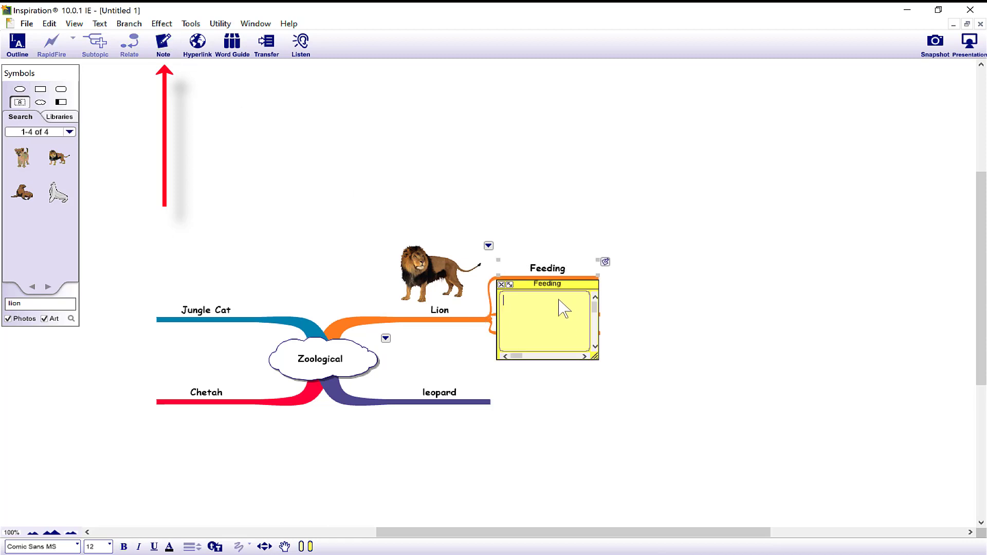
drag(546, 283, 585, 212)
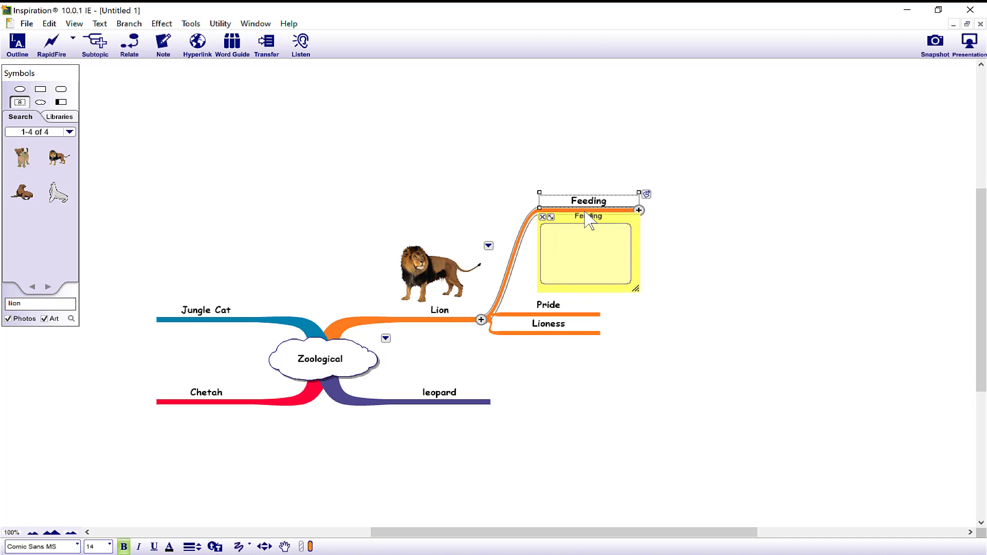
click(592, 257)
text(Meat eaters)
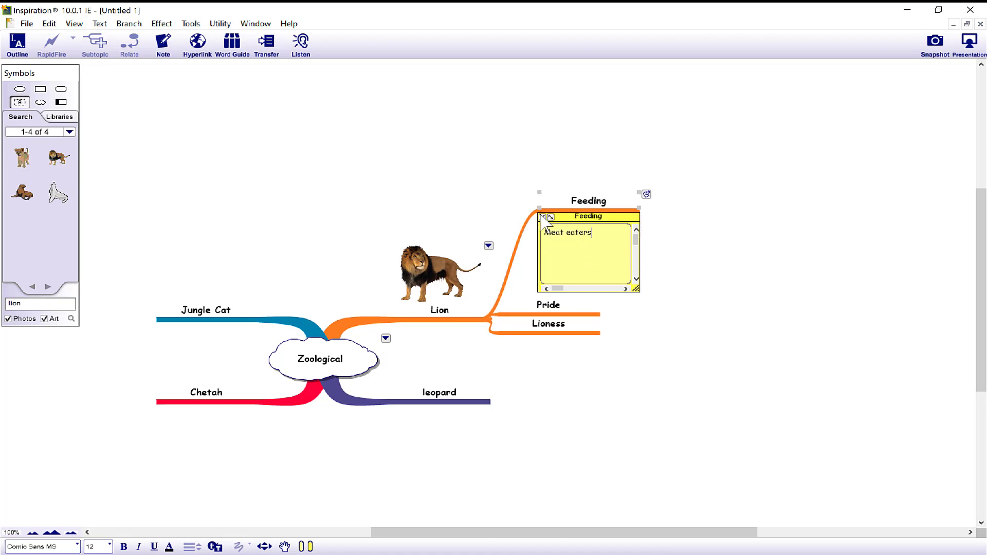
click(543, 216)
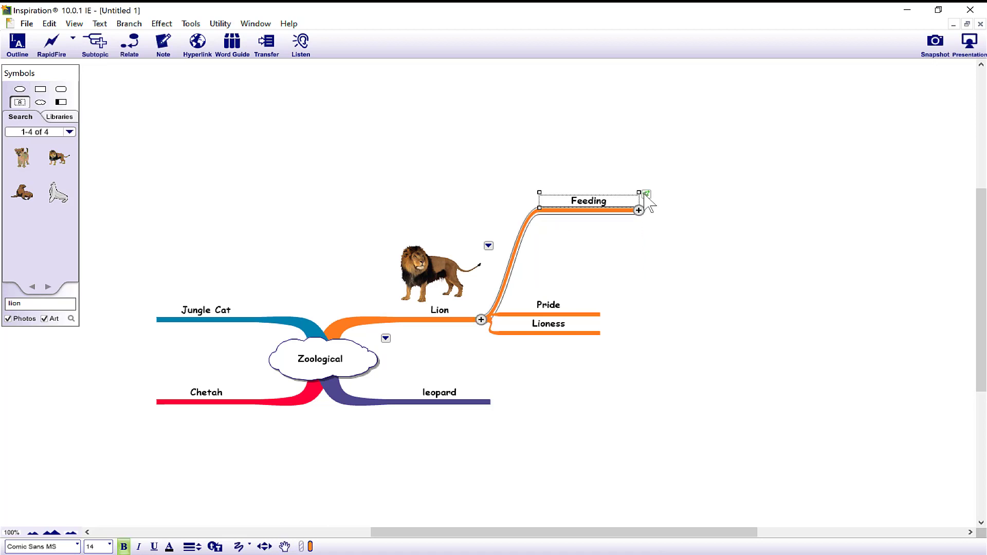
click(645, 194)
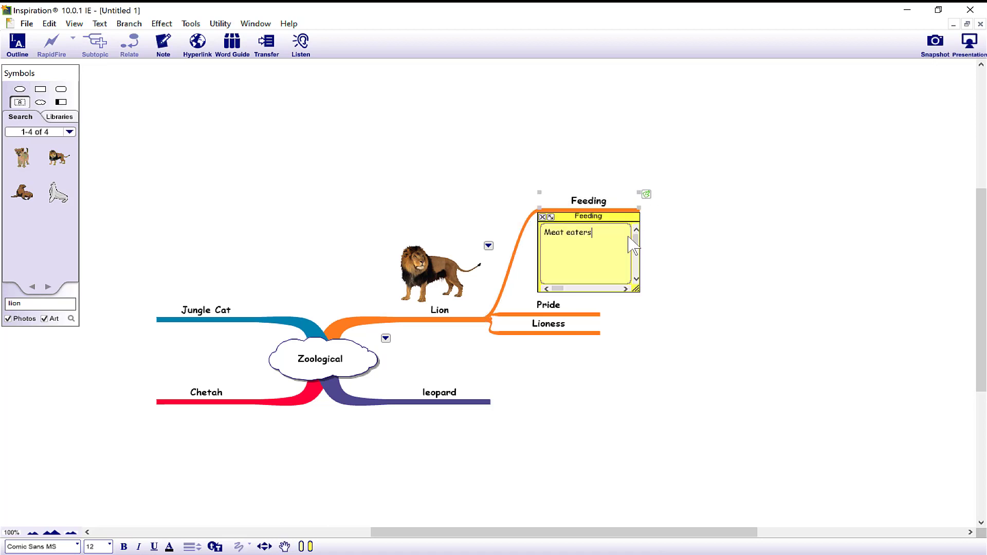
click(542, 217)
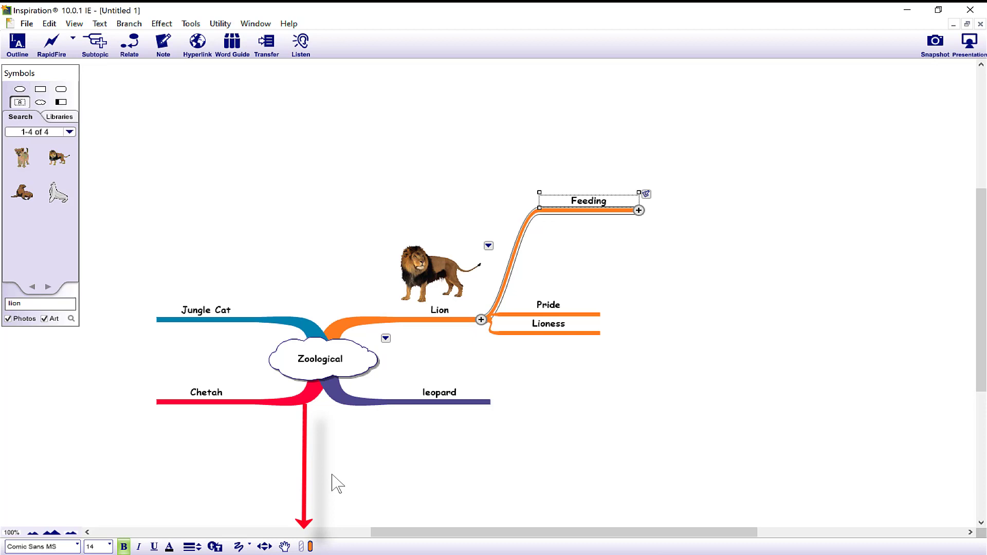
Change the Feeding branch line colour to green
click(310, 547)
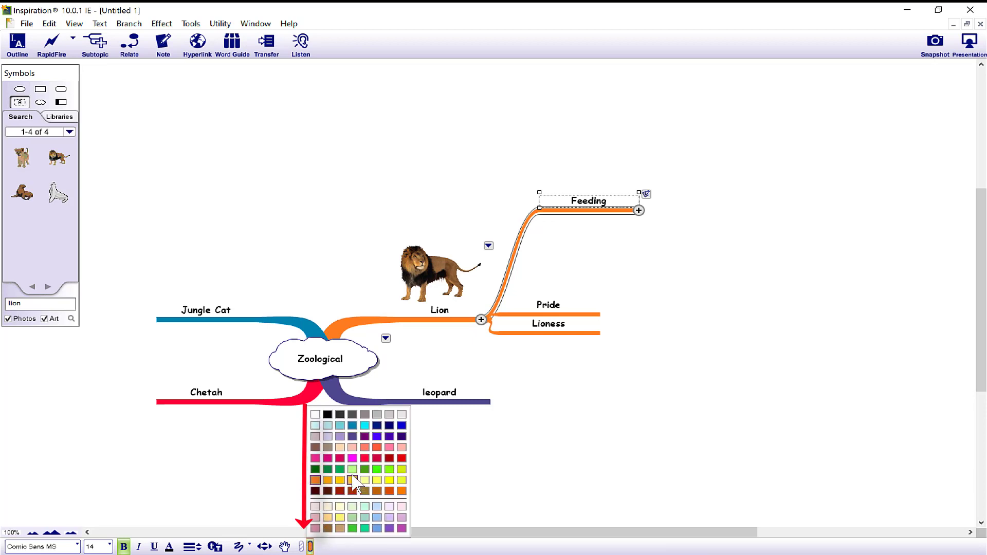
click(340, 469)
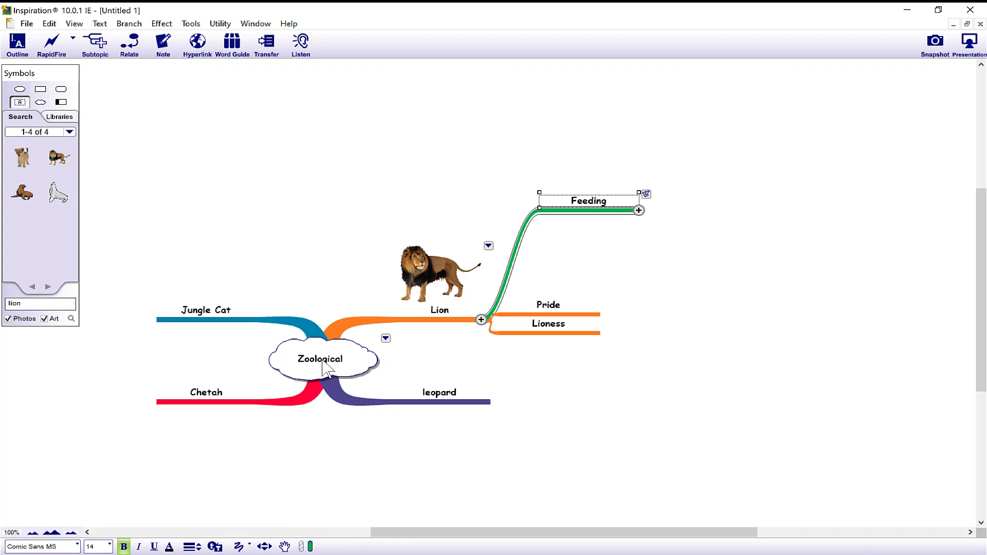
key(Tab)
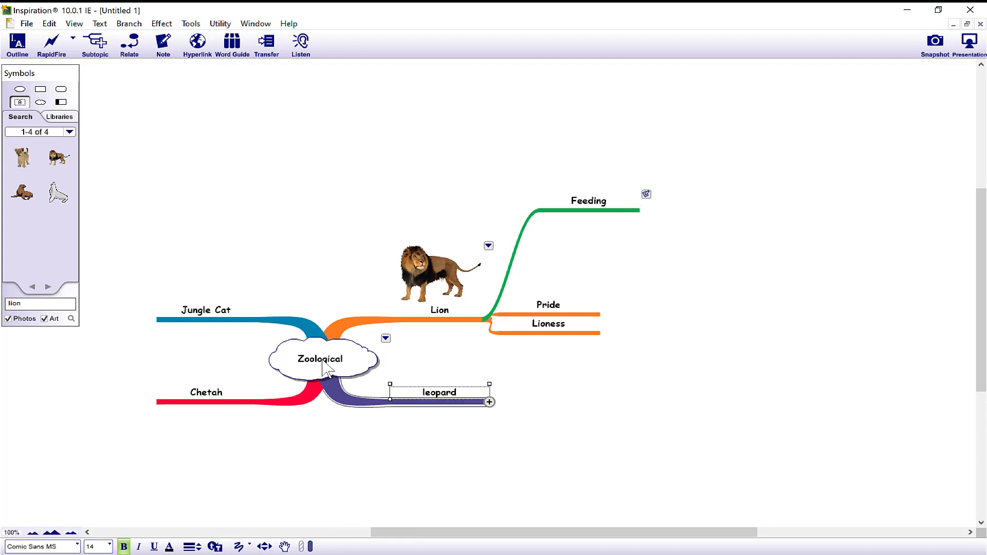
Collapse and re-expand Zoological, then give it two new empty main branches
click(324, 366)
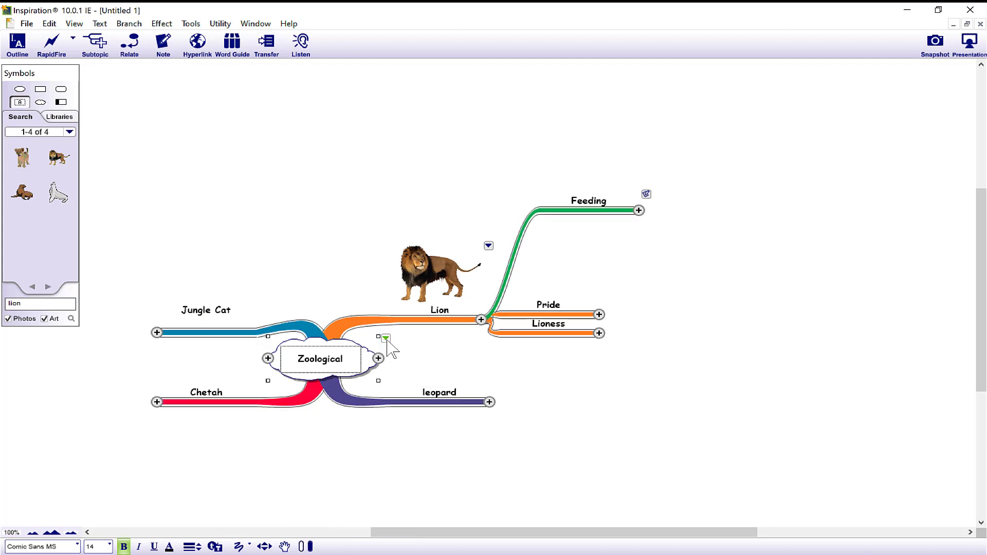
click(386, 338)
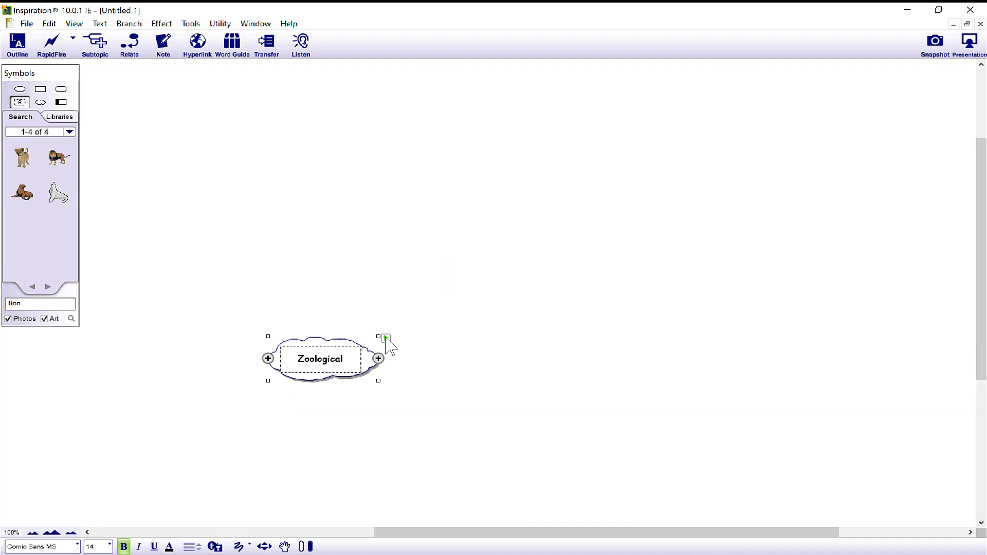
click(386, 339)
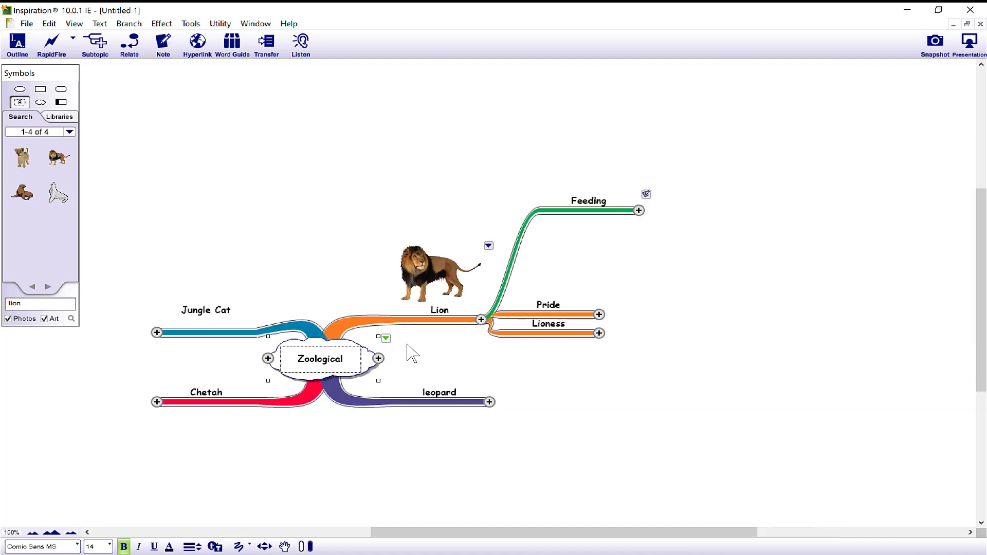
click(379, 358)
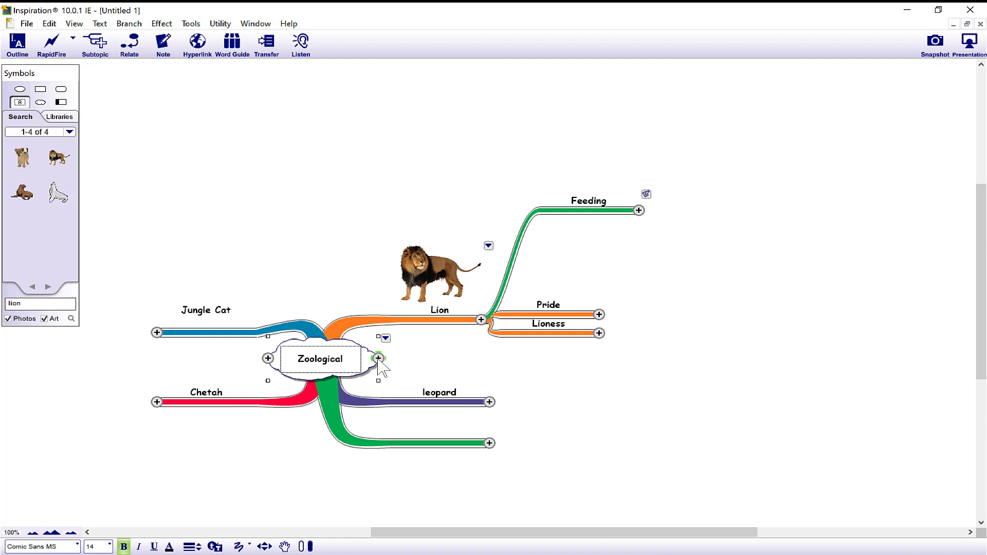
click(378, 358)
click(403, 369)
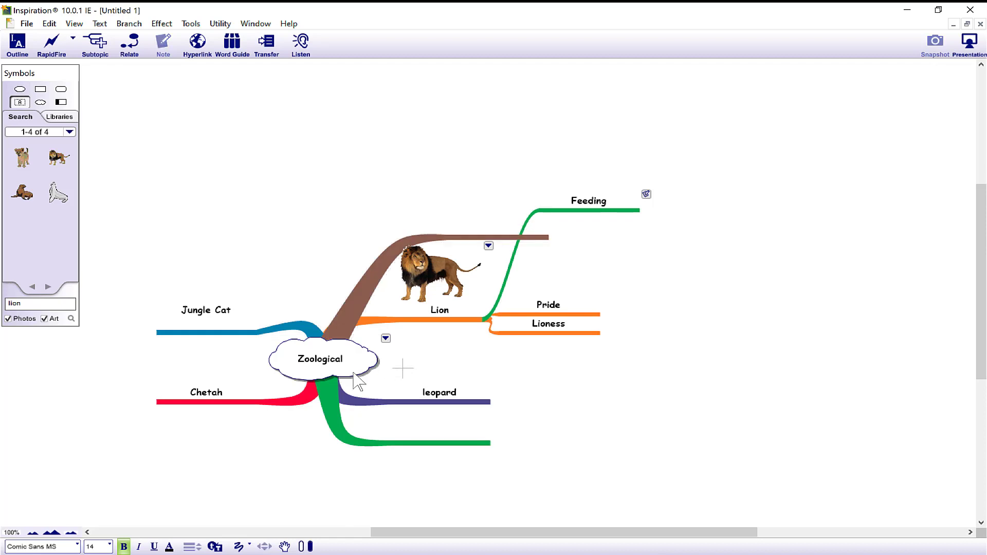